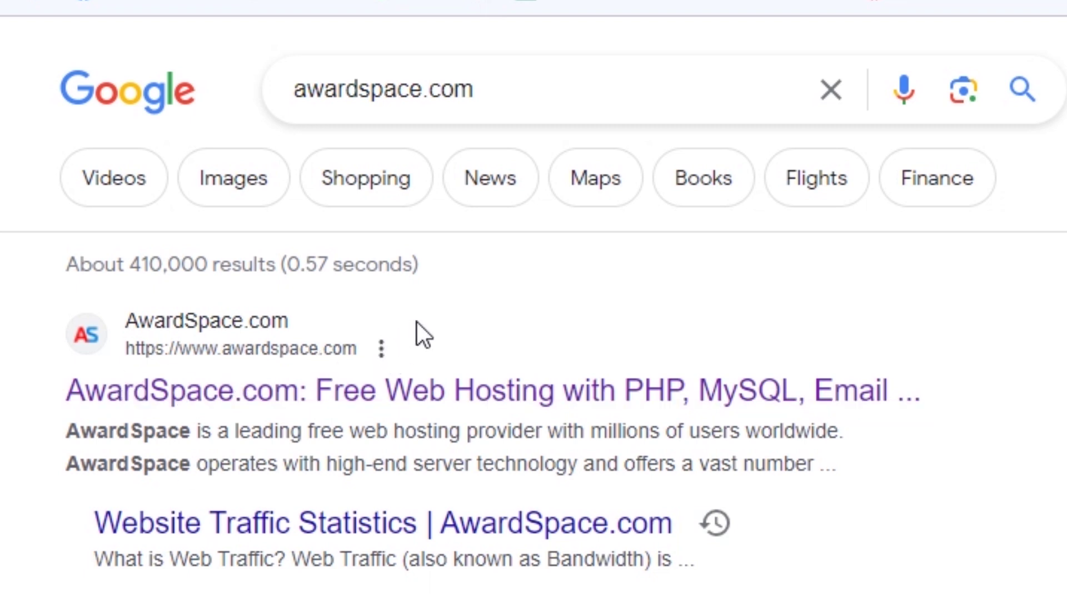
# - Open the AwardSpace.com search result, then scroll the awardspace.com Similarweb report to its category rank
pyautogui.click(397, 402)
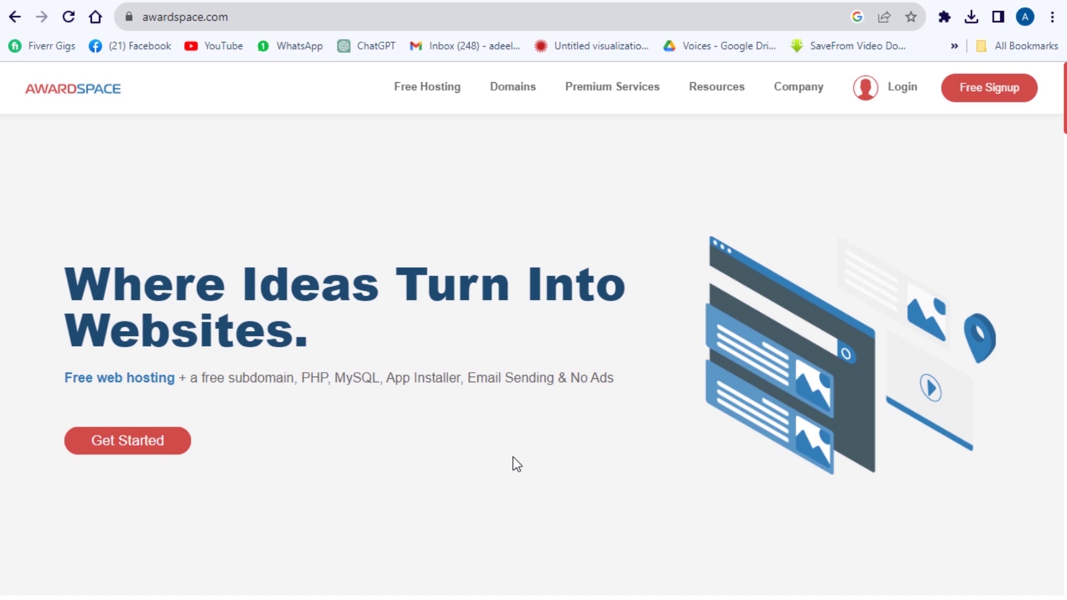
pyautogui.scroll(-3, 512, 464)
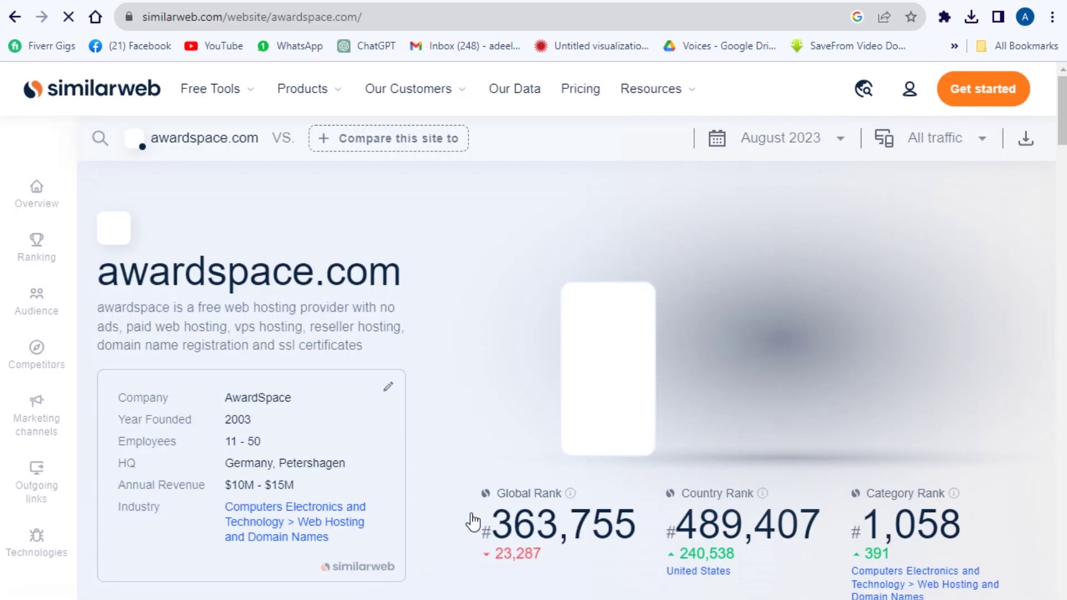
pyautogui.scroll(-5, 644, 553)
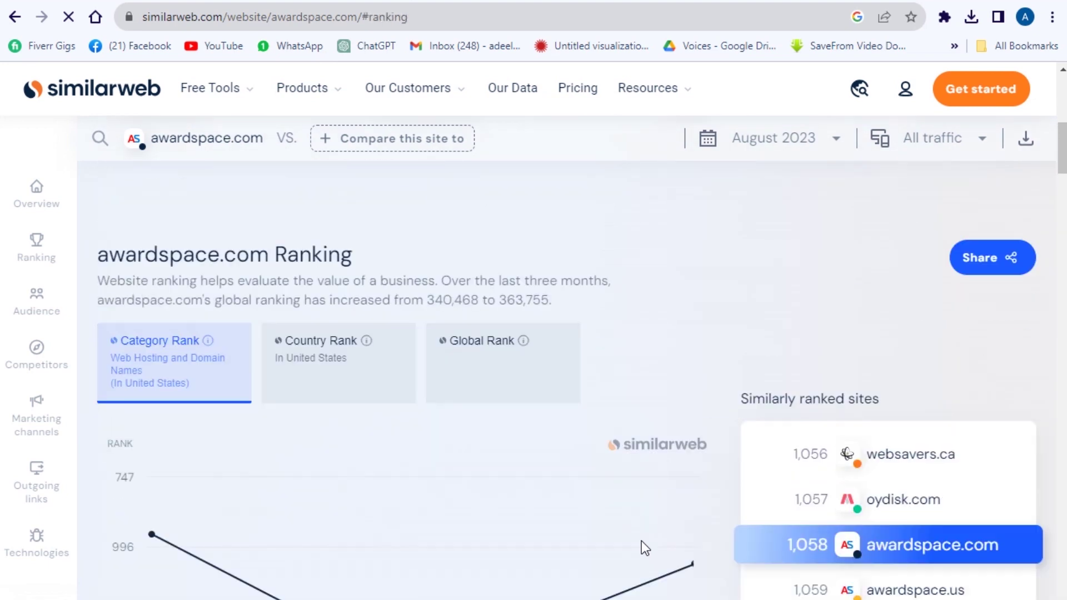
# - Scroll the awardspace.com Similarweb report past Ranking to the Top Countries traffic map
pyautogui.scroll(-10, 640, 539)
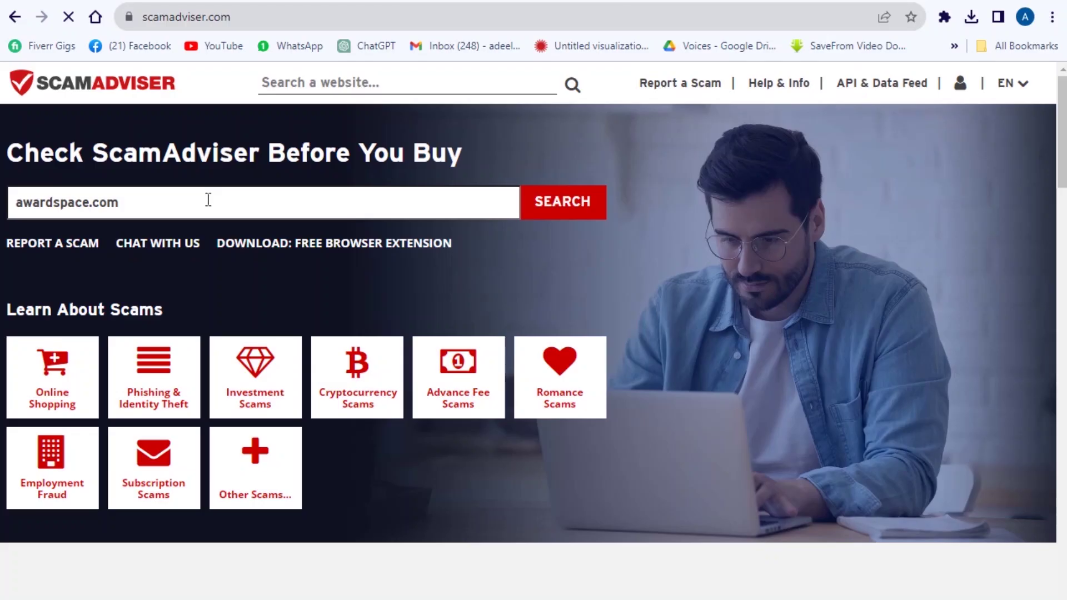
# - Run the ScamAdviser check on awardspace.com and scroll to its 100/100 Trustscore card
pyautogui.press('Return')
pyautogui.scroll(-4, 506, 416)
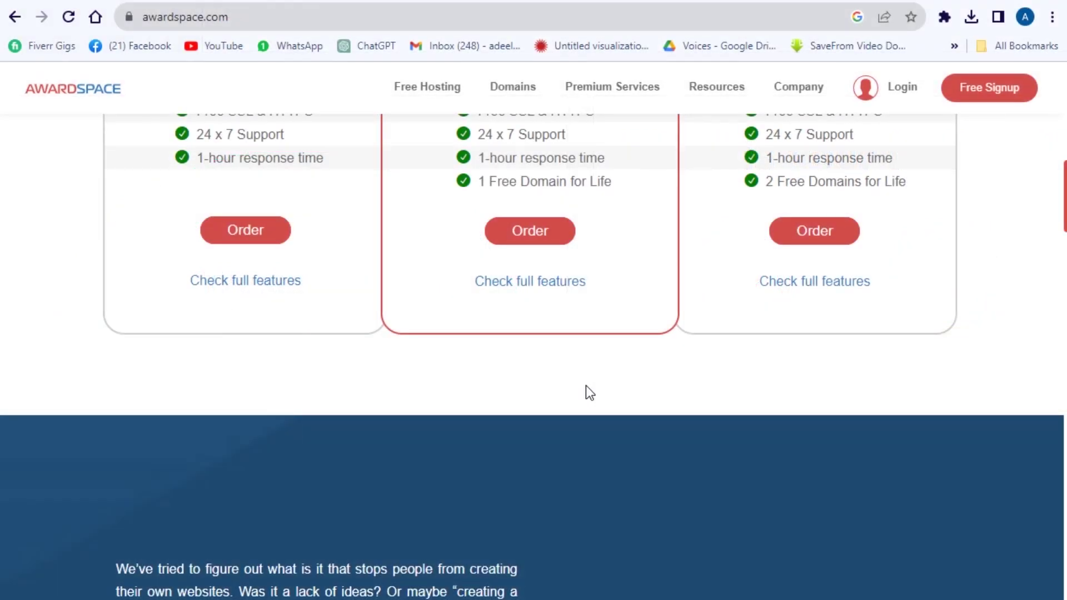
# - Scroll to the AwardSpace footer and follow the Affiliate Program link under Community
pyautogui.scroll(6, 590, 392)
pyautogui.scroll(-10, 590, 392)
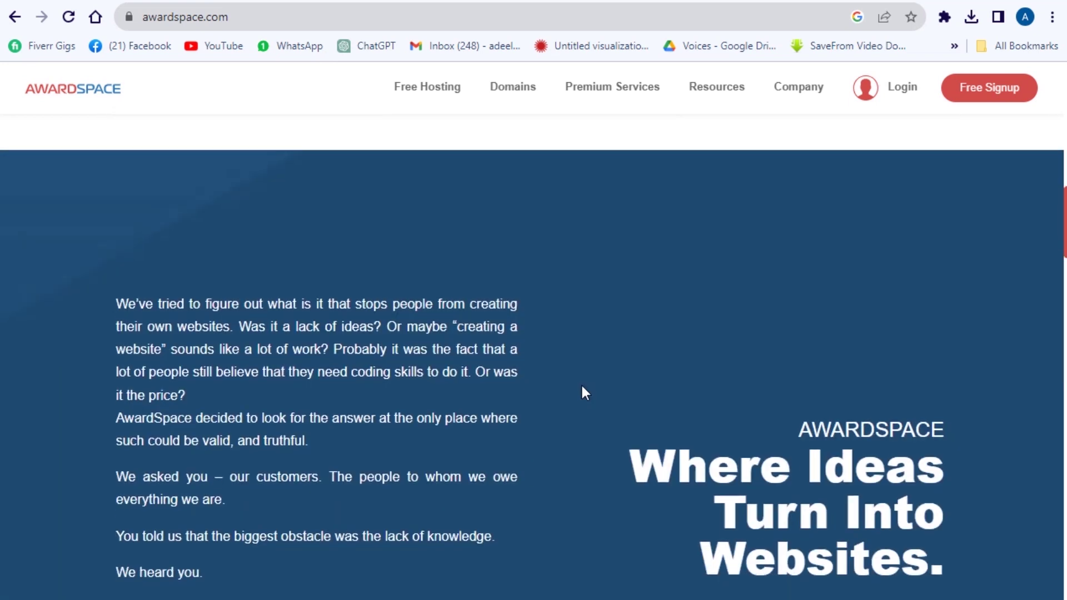
pyautogui.scroll(-12, 581, 383)
pyautogui.scroll(-8, 582, 392)
pyautogui.scroll(-10, 579, 396)
pyautogui.scroll(-5, 578, 395)
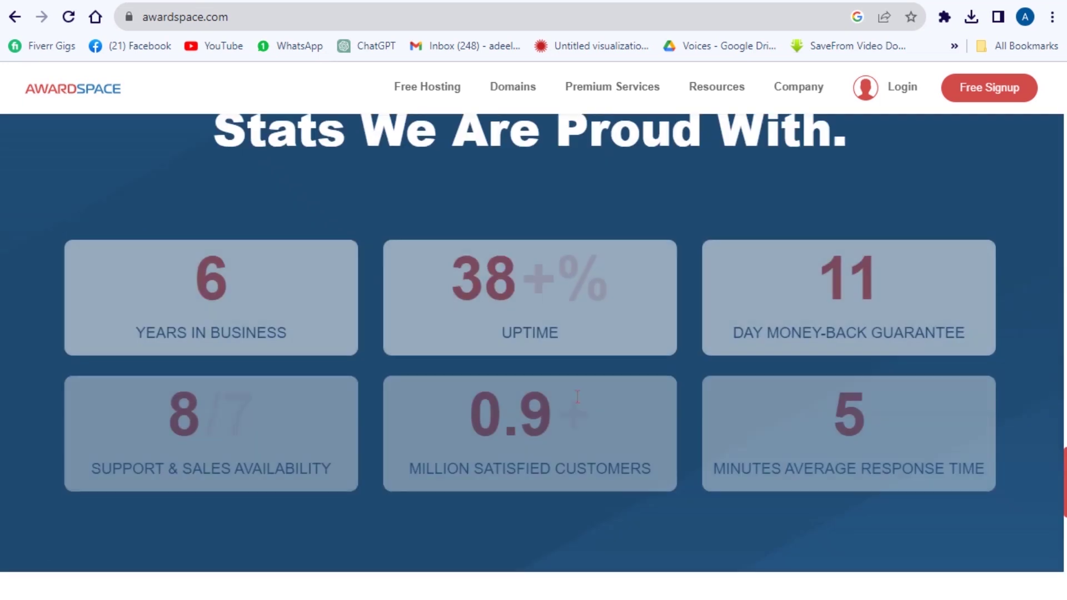
pyautogui.scroll(-10, 577, 396)
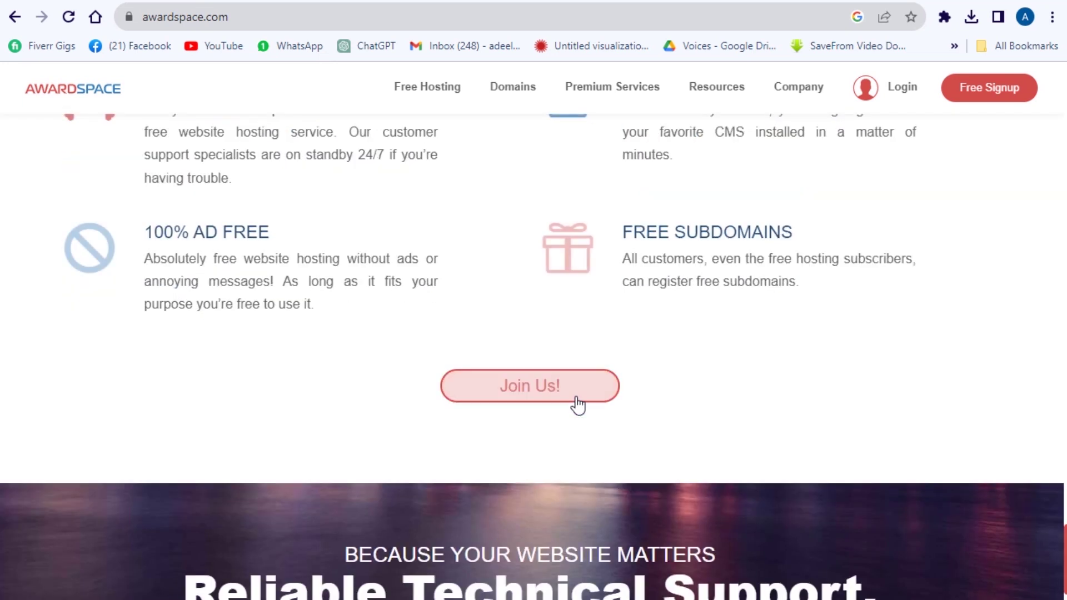
pyautogui.scroll(-15, 578, 406)
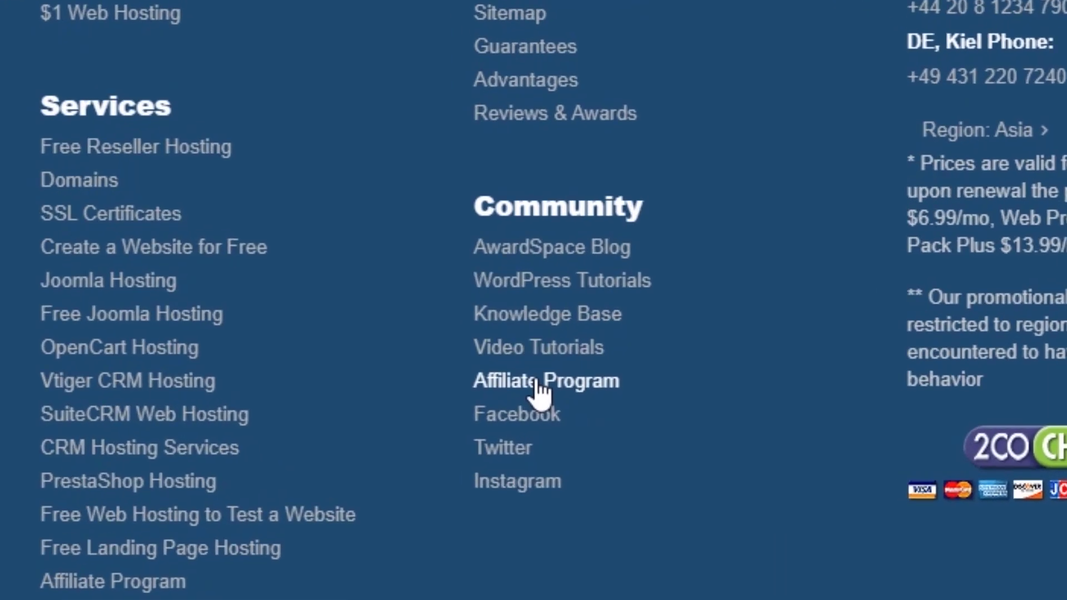
pyautogui.scroll(1, 570, 268)
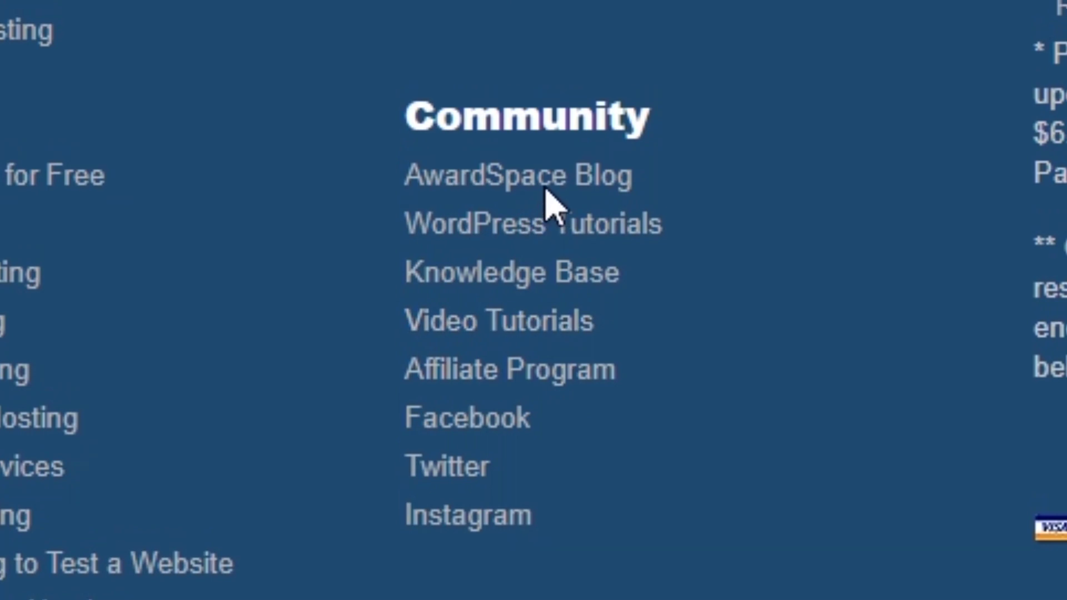
pyautogui.scroll(2, 547, 202)
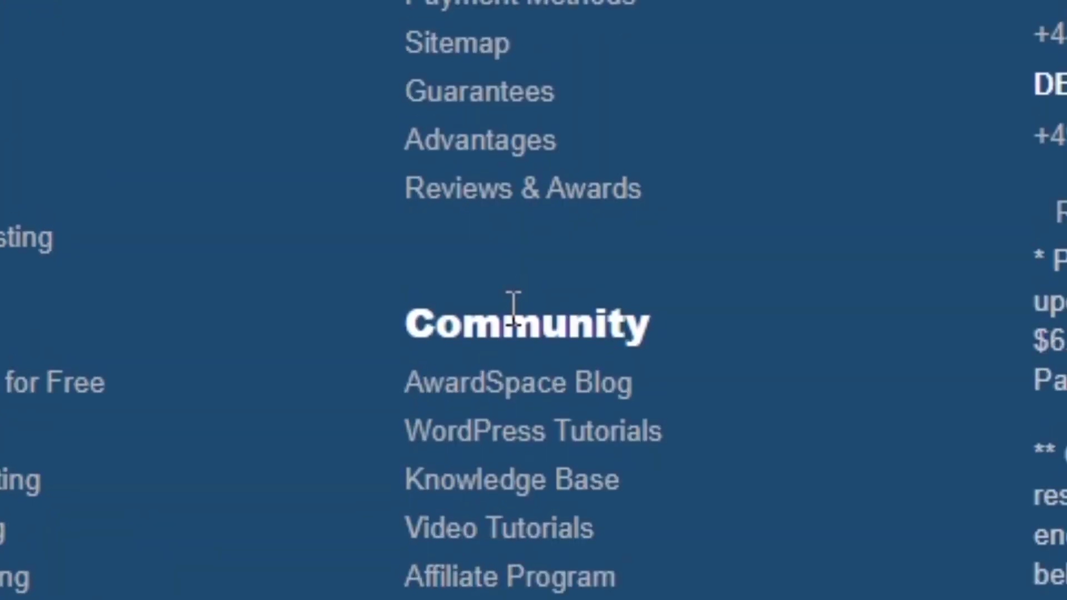
pyautogui.click(460, 579)
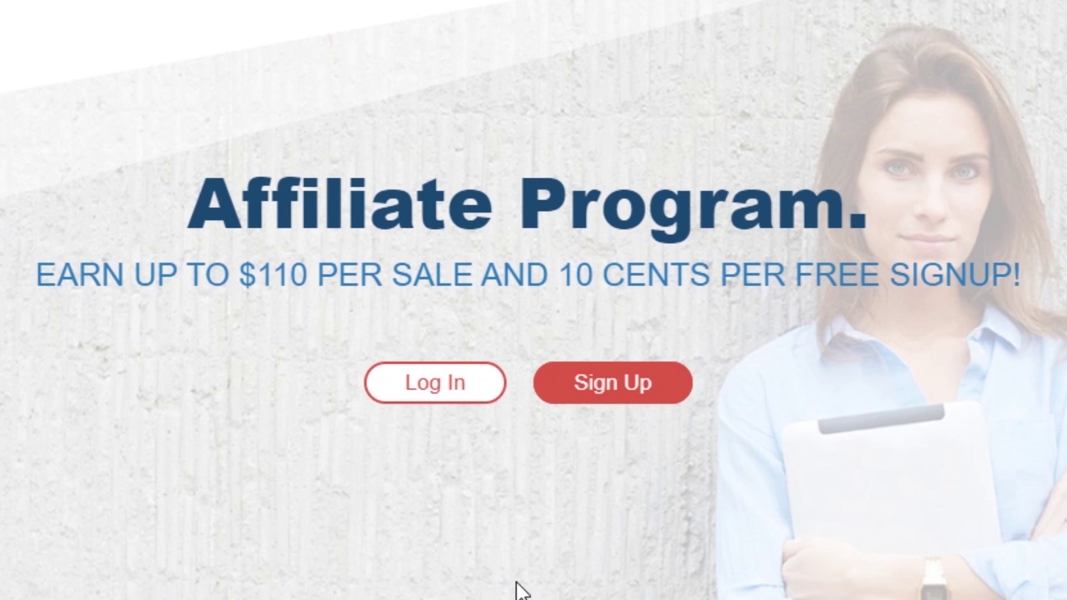
# - Open the affiliate signup form and enter the affiliate's first and last name
pyautogui.click(613, 380)
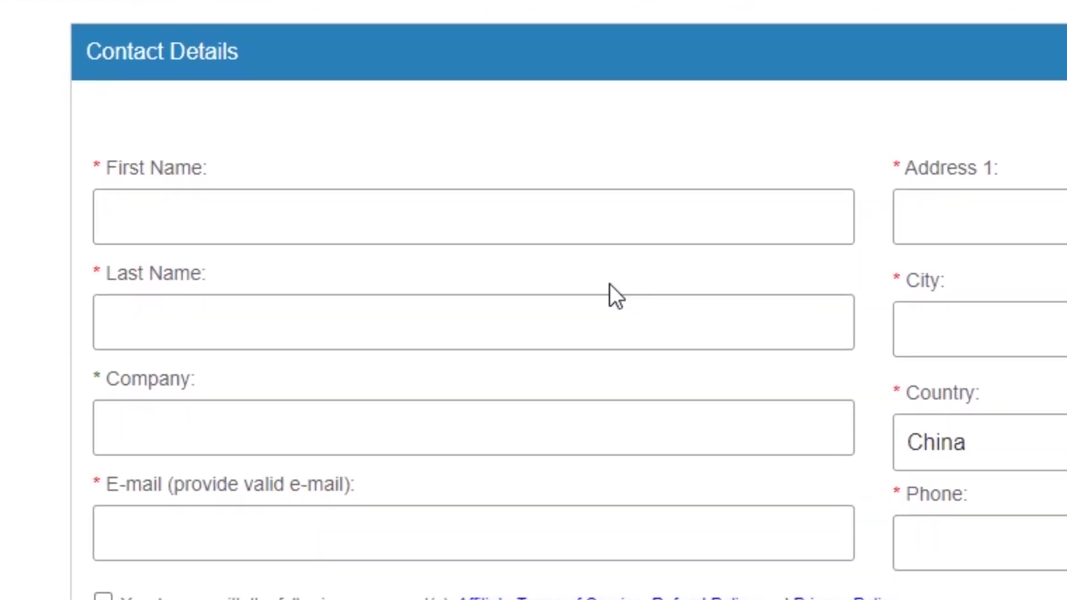
pyautogui.click(281, 210)
pyautogui.write('N')
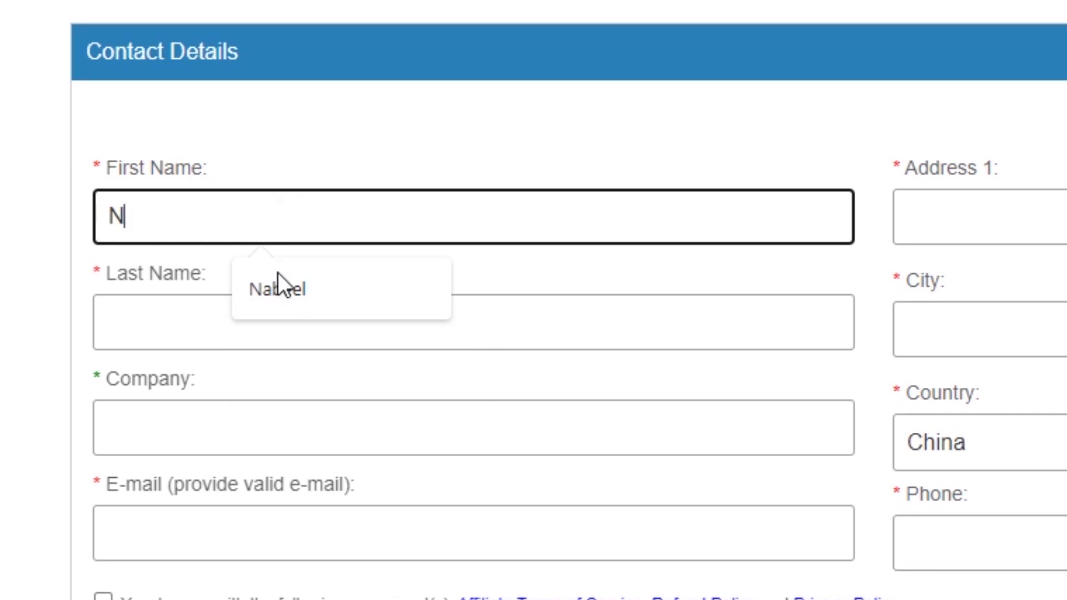
pyautogui.click(278, 287)
pyautogui.click(280, 324)
pyautogui.write('hassan')
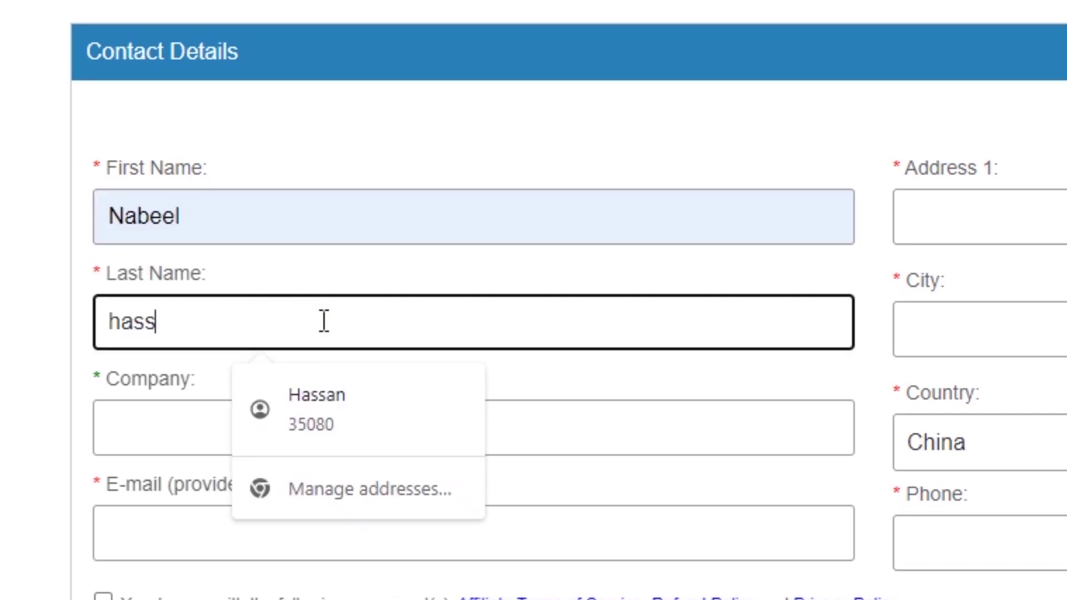
# - Enter 'Private' as the company name and fill the e-mail from the saved suggestion
pyautogui.click(181, 429)
pyautogui.write('Pr')
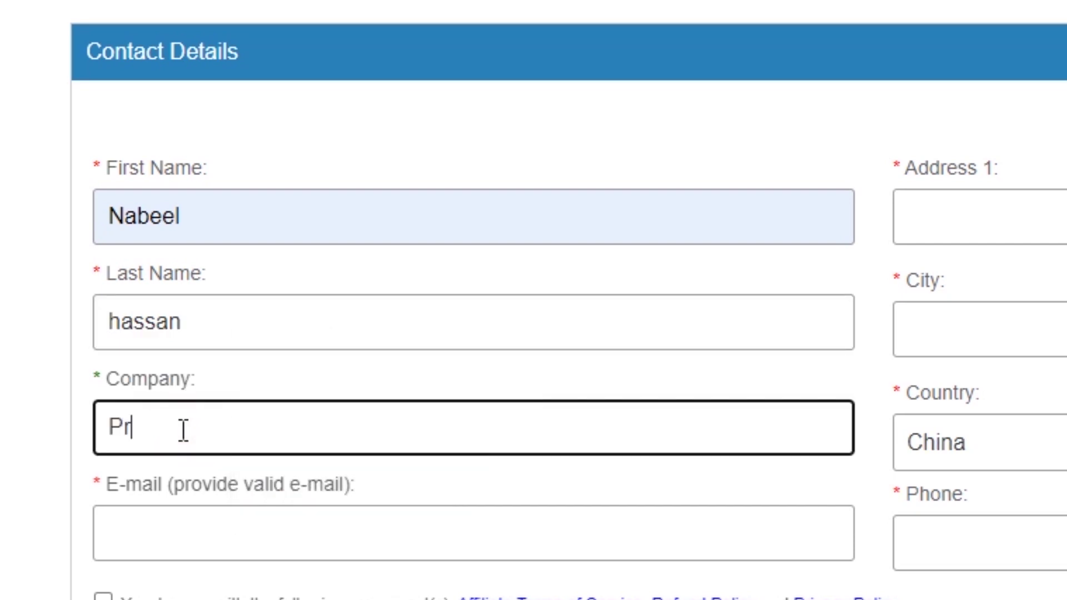
pyautogui.write('ivate')
pyautogui.click(389, 530)
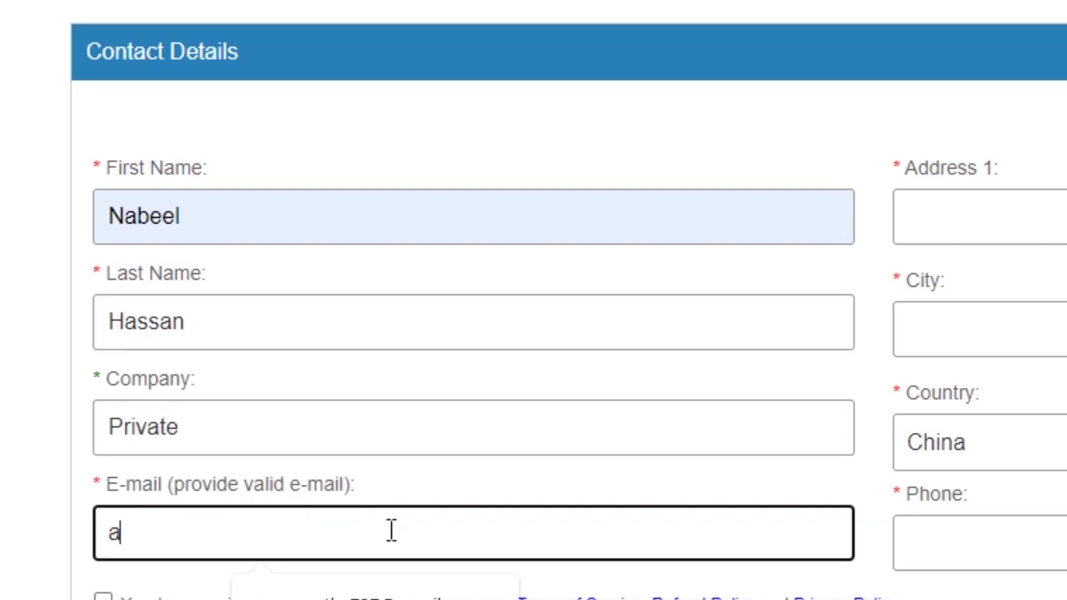
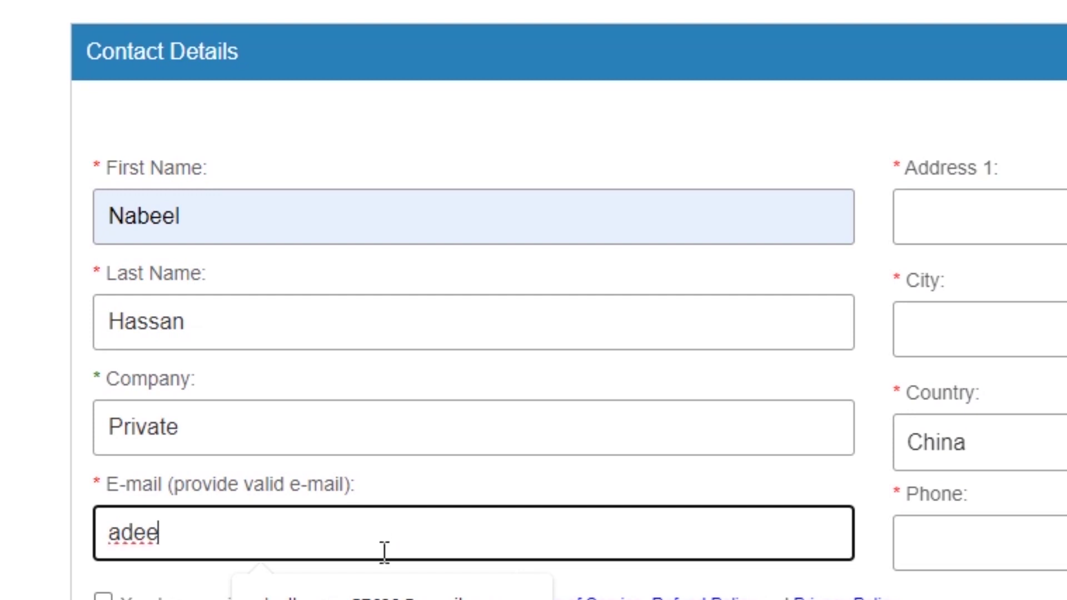
pyautogui.click(369, 590)
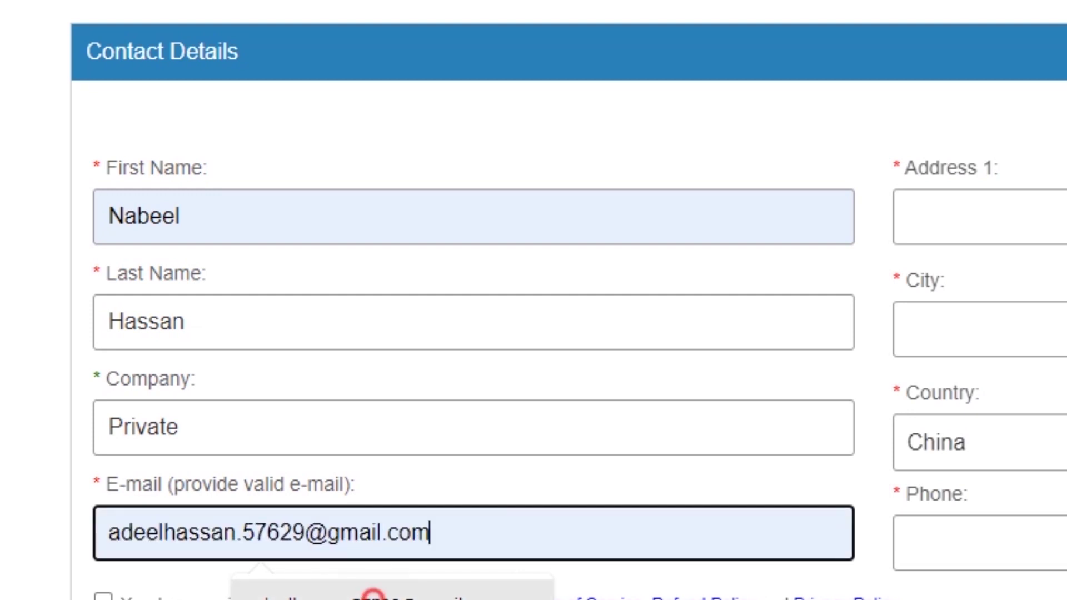
# - Fill in the address line, city, state suggestion and ZIP code, moving on to Phone
pyautogui.click(1042, 218)
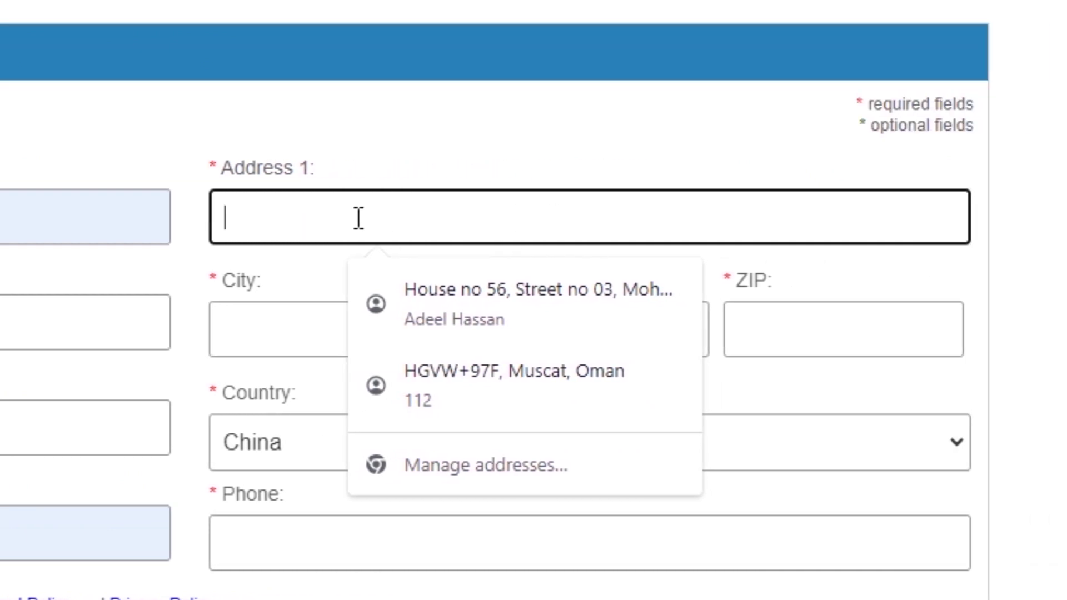
pyautogui.write('Jhang')
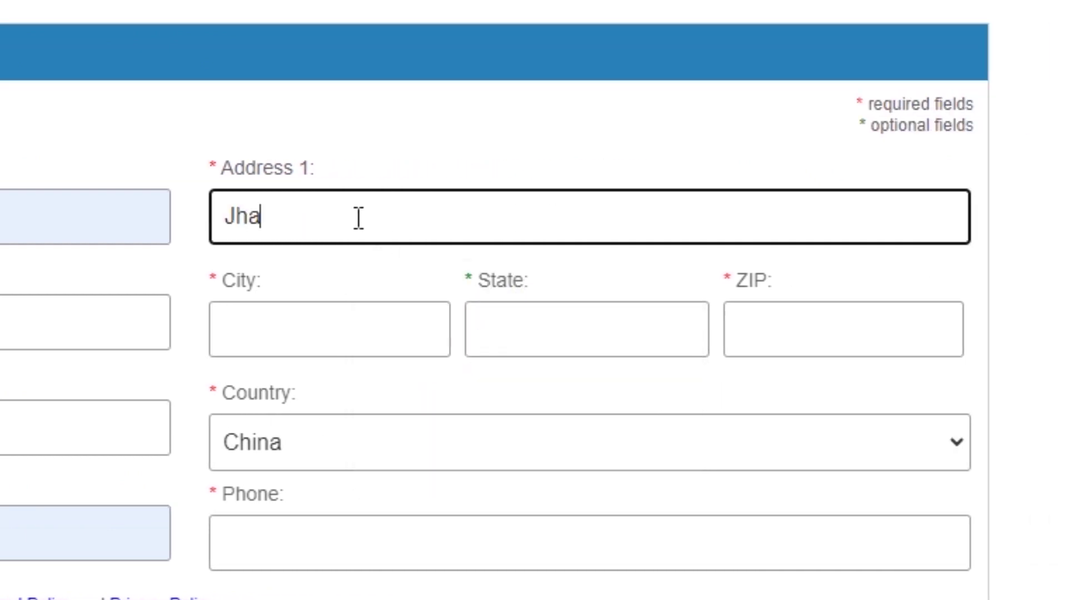
pyautogui.click(345, 308)
pyautogui.write('Jhang')
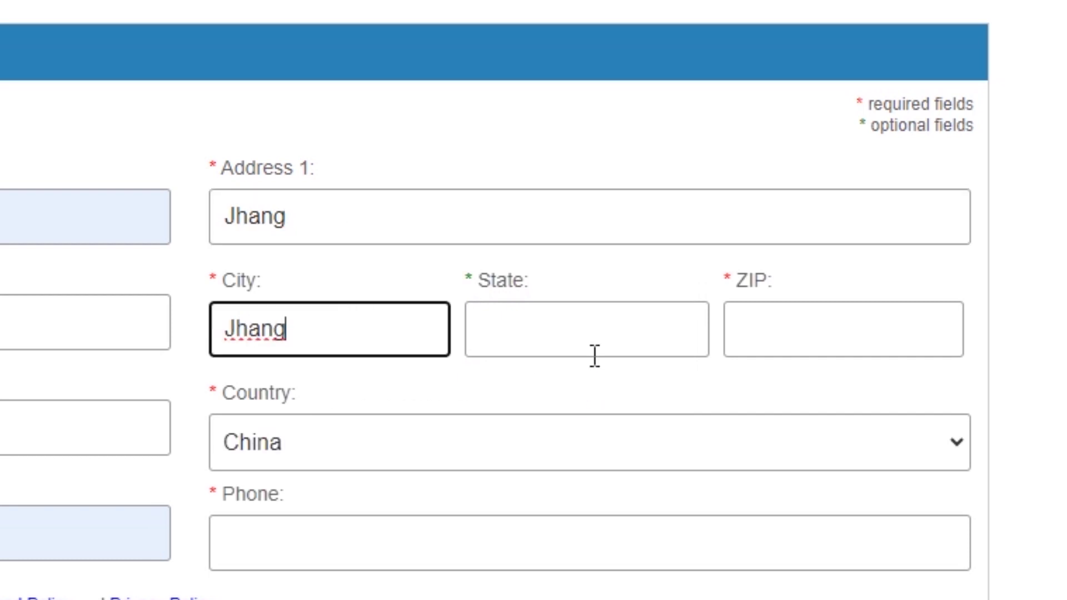
pyautogui.click(578, 323)
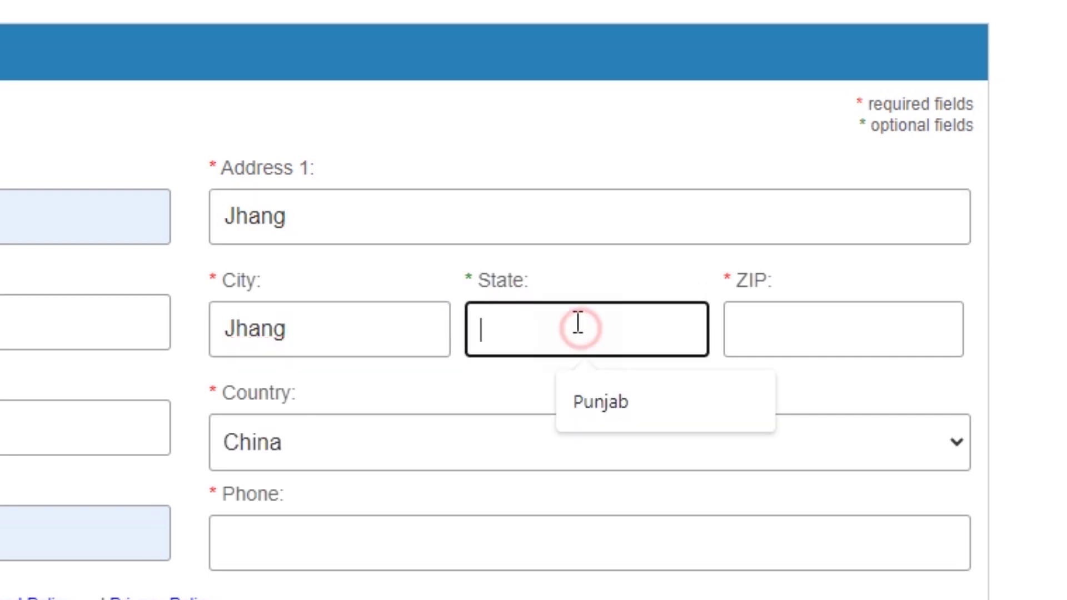
pyautogui.click(589, 403)
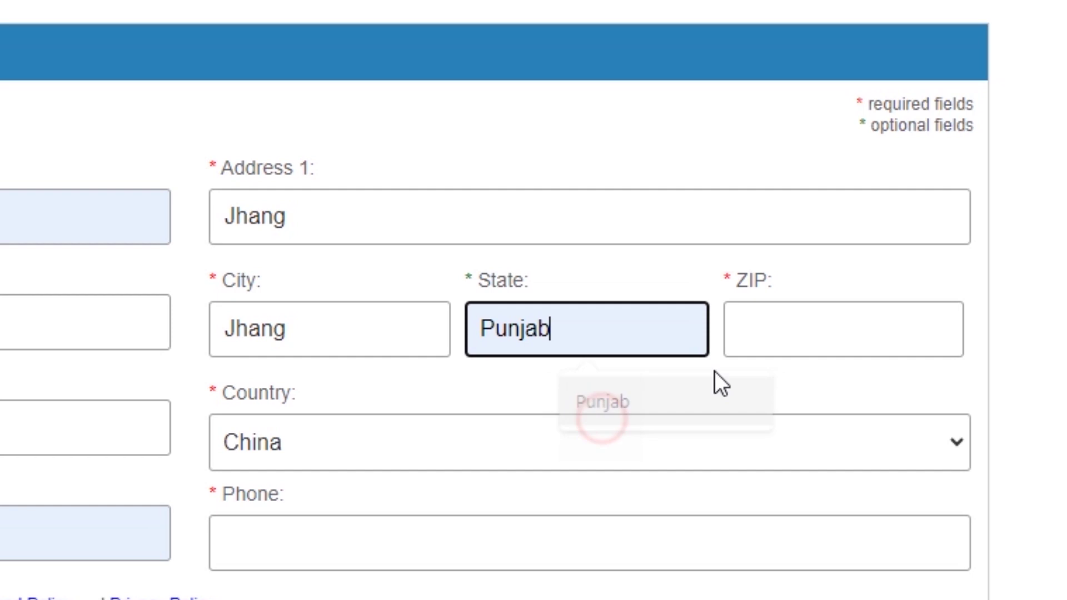
pyautogui.click(771, 350)
pyautogui.write('35080')
pyautogui.press('Tab')
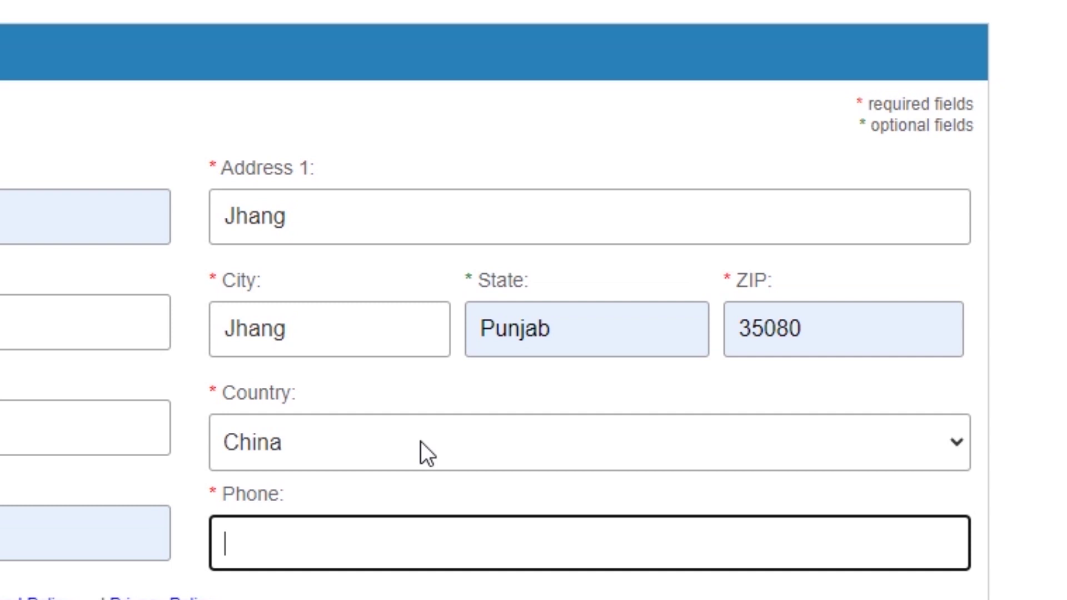
# - Autofill the phone number, enter the security code, accept the terms and submit the signup
pyautogui.click(369, 562)
pyautogui.click(438, 580)
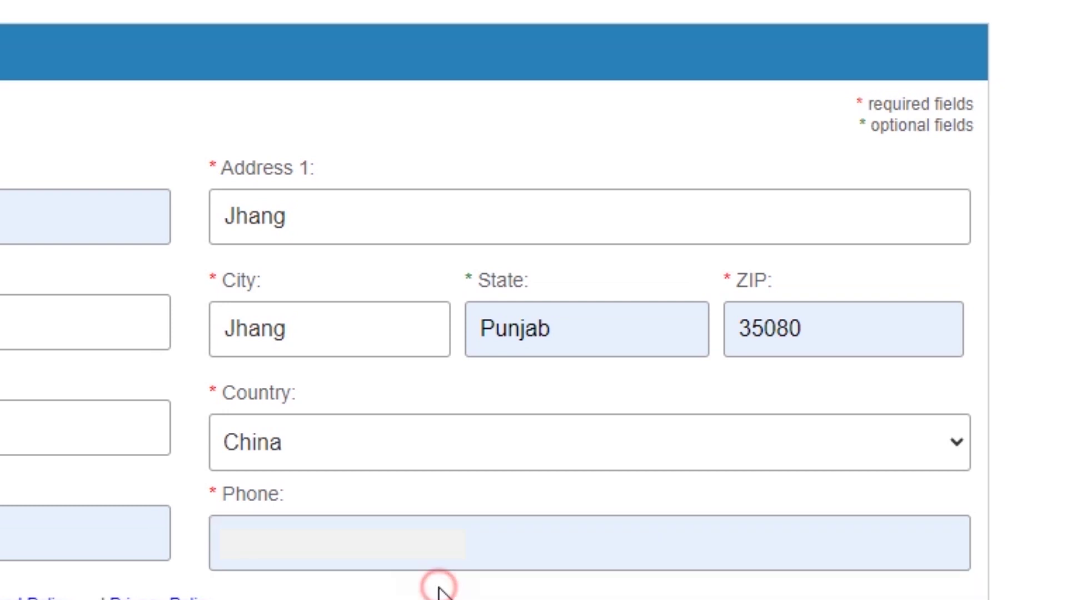
pyautogui.scroll(-5, 439, 586)
pyautogui.click(275, 485)
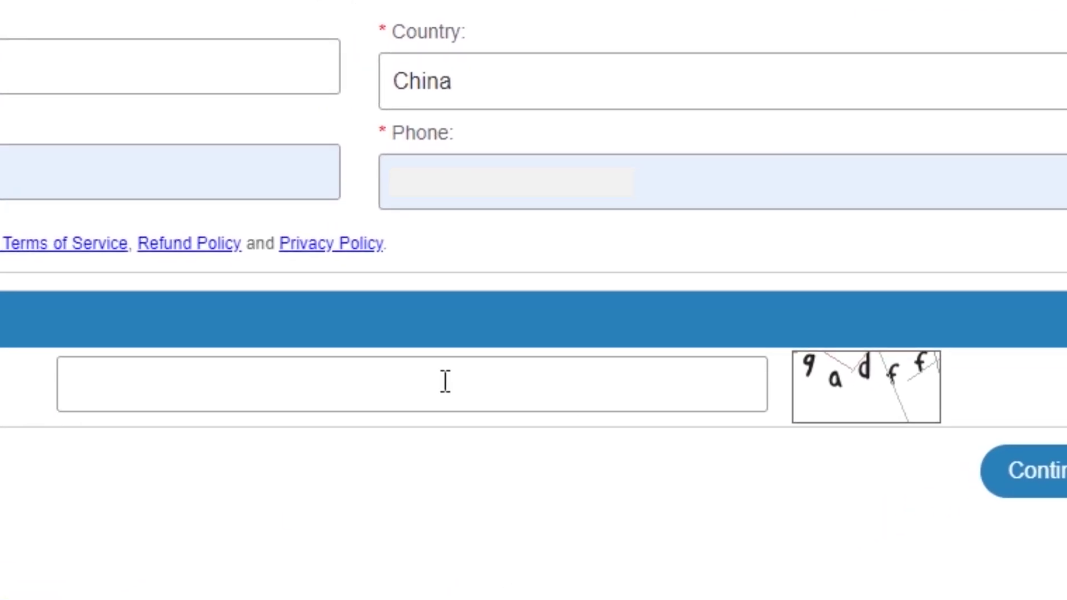
pyautogui.write('9adff')
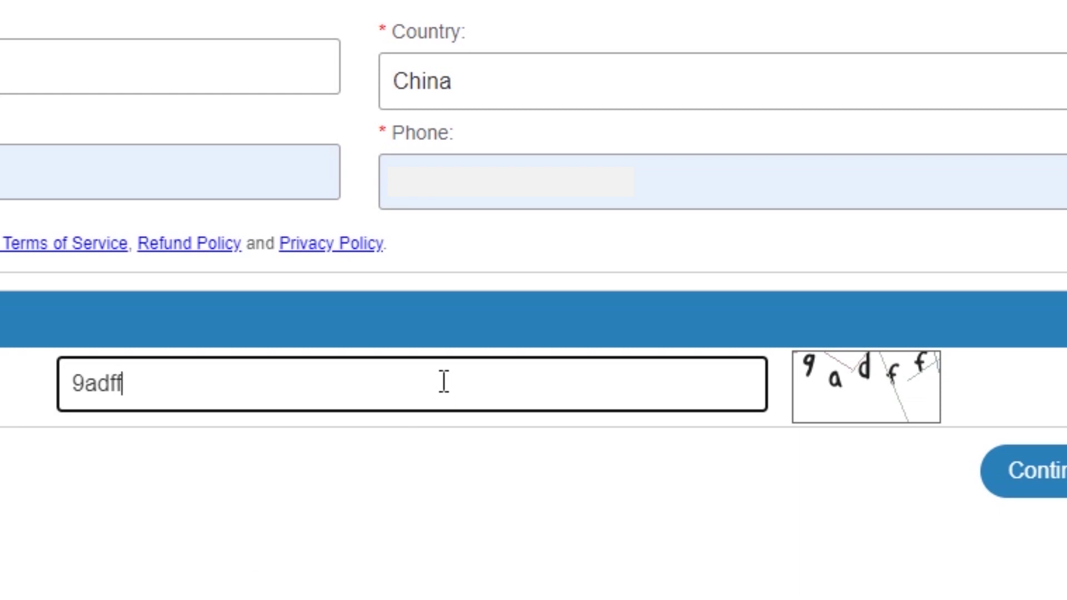
pyautogui.click(0, 240)
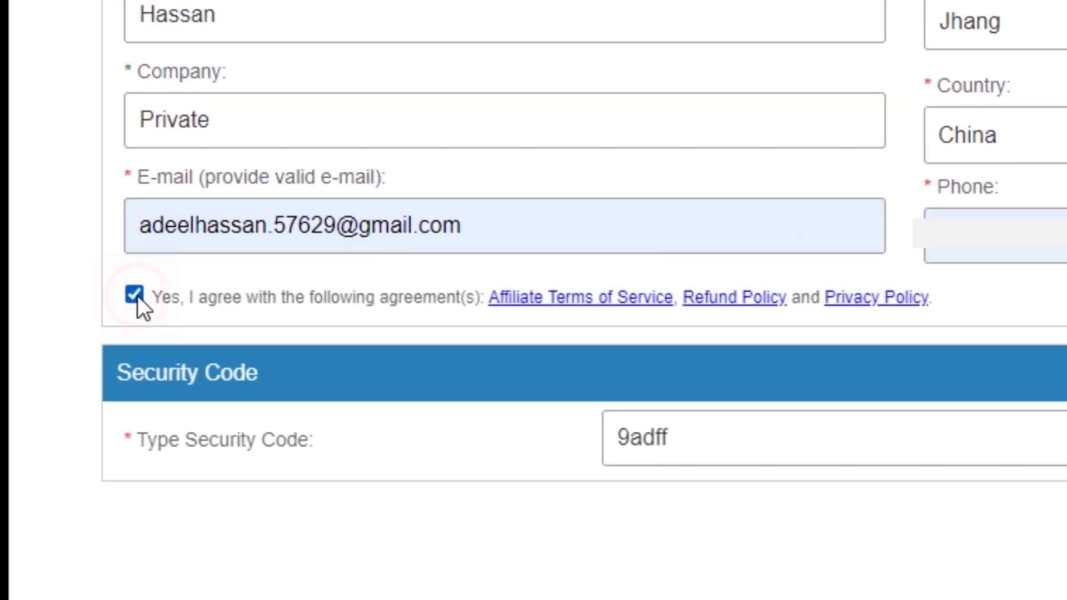
pyautogui.click(1066, 526)
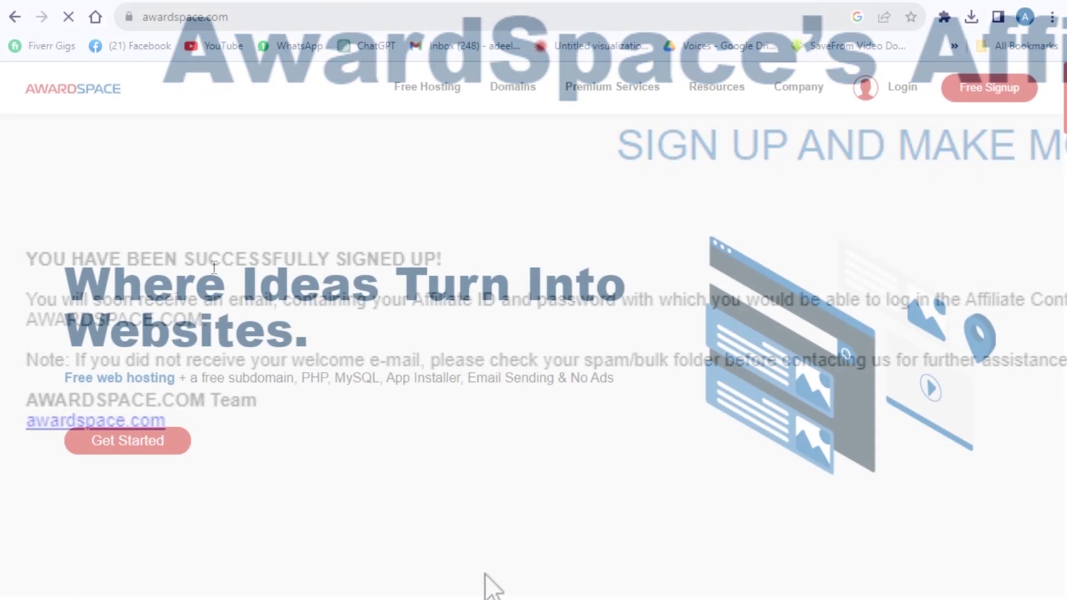
# - Return to the Affiliate Program page via the footer link and open the affiliate Log In page
pyautogui.scroll(-20, 578, 506)
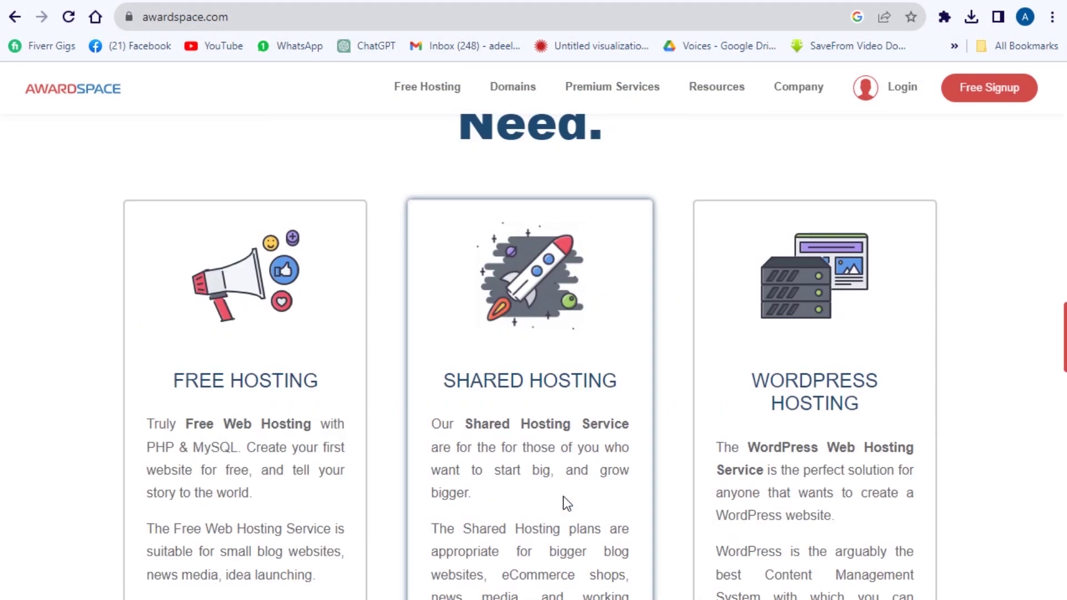
pyautogui.scroll(-20, 566, 503)
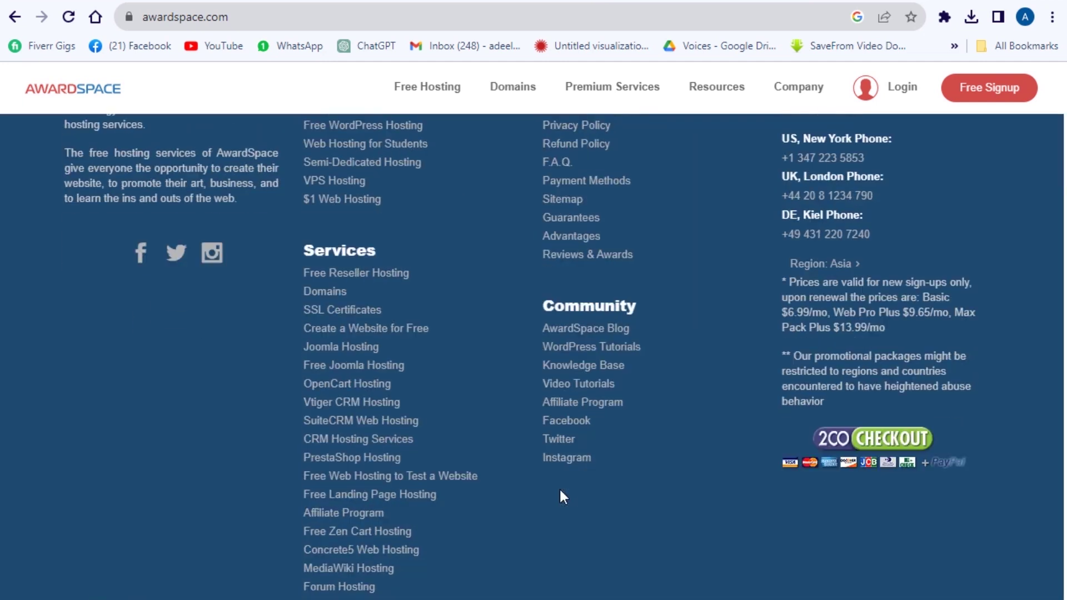
pyautogui.click(561, 408)
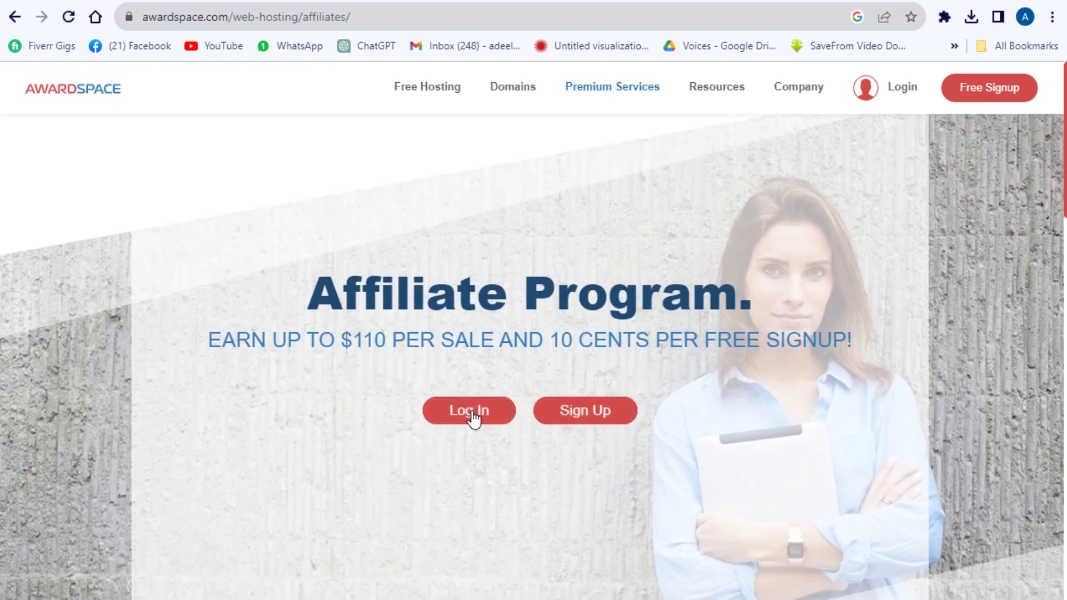
pyautogui.click(481, 417)
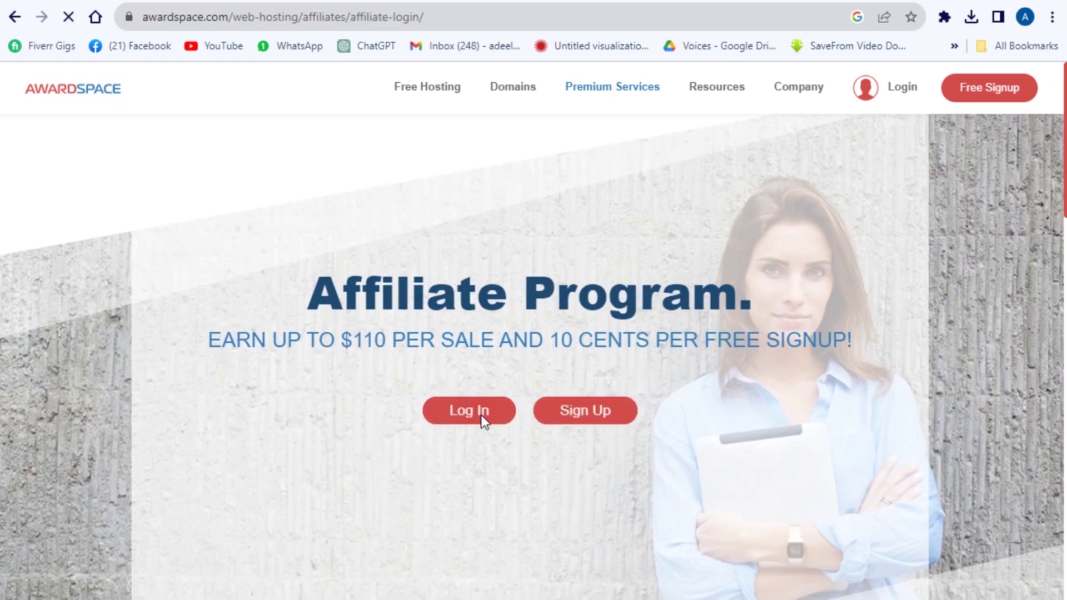